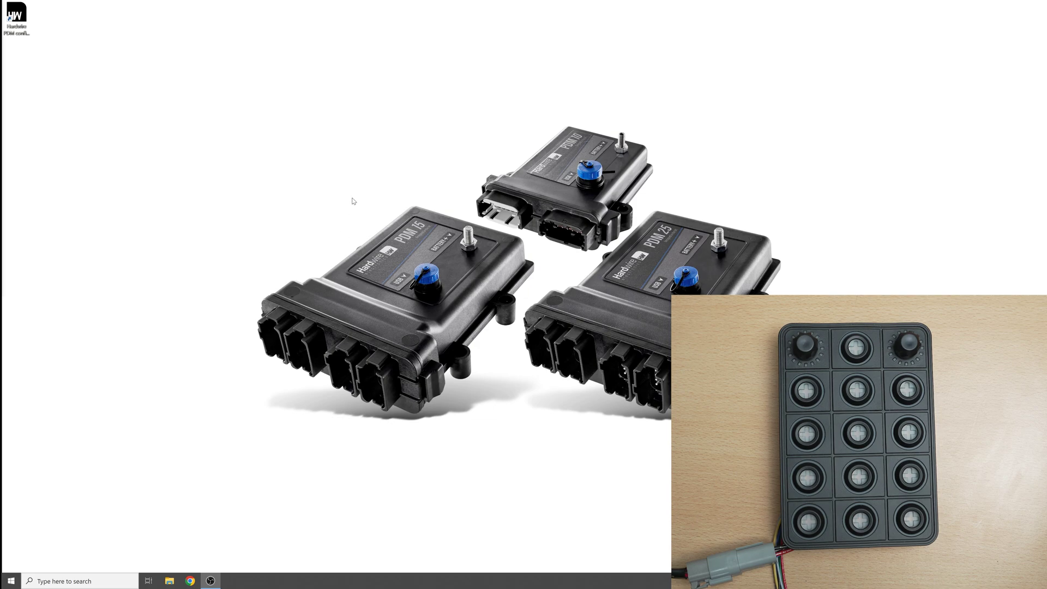
Launch the PDM Configurator, connect to the PDM25-V2 on COM31 over USB, and open Configuration.
{"action": "left_click", "coordinate": [16, 21]}
{"action": "double_click", "coordinate": [16, 22]}
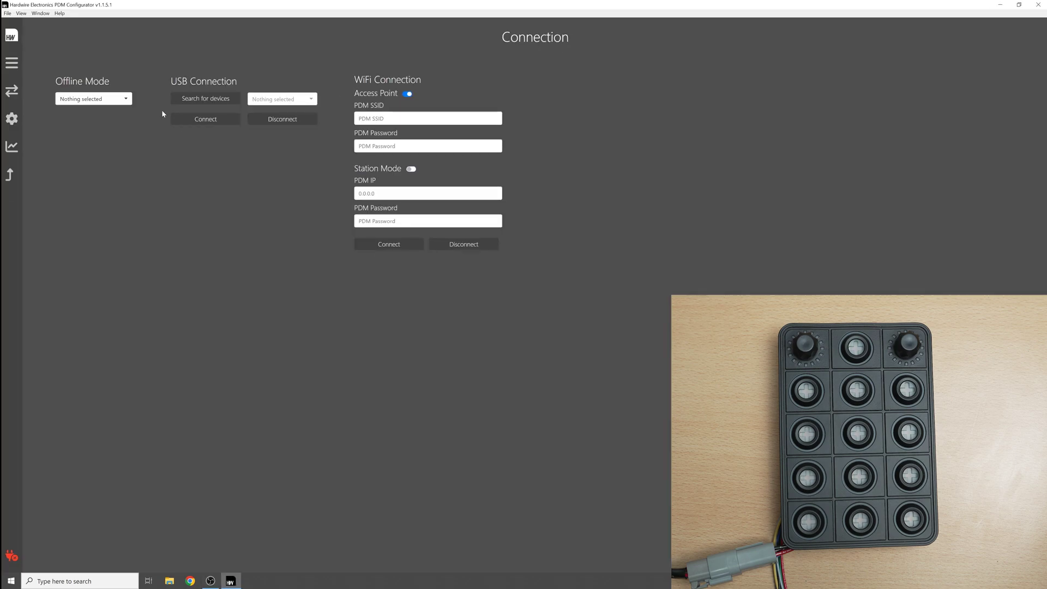
{"action": "left_click", "coordinate": [185, 98]}
{"action": "left_click", "coordinate": [194, 119]}
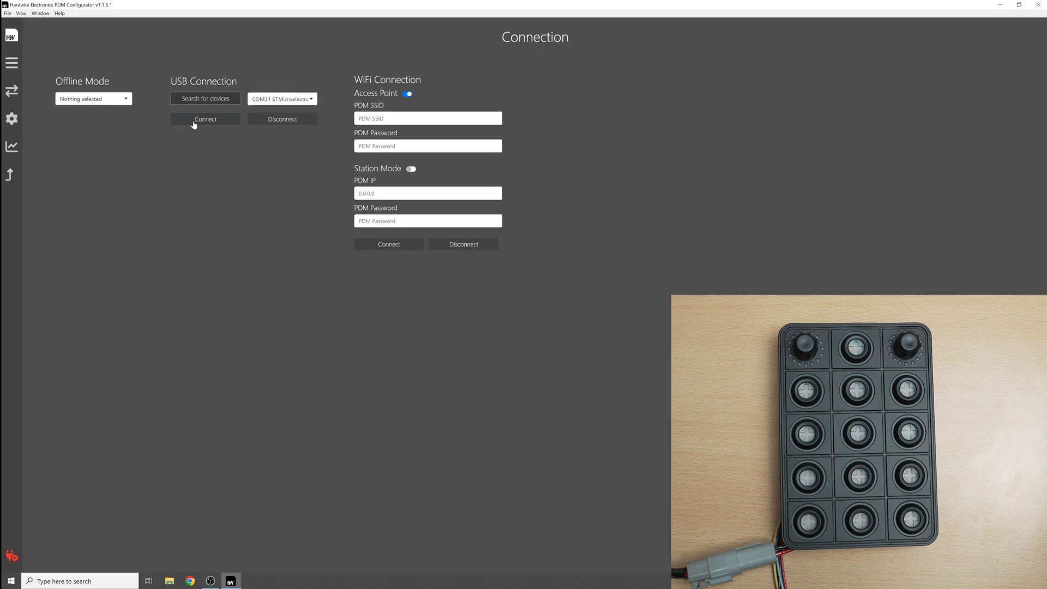
{"action": "left_click", "coordinate": [12, 62]}
{"action": "left_click", "coordinate": [53, 119]}
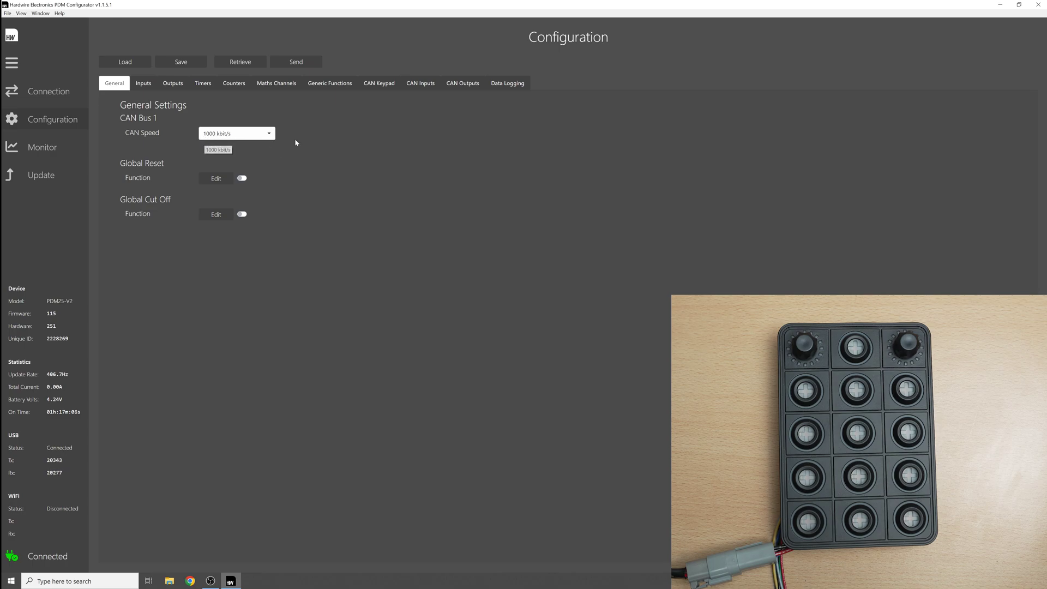
Enable Keypad 1 as Blink Marine 15 key w/ Dial, ID 21, White/Light Blue backlight.
{"action": "left_click", "coordinate": [378, 83]}
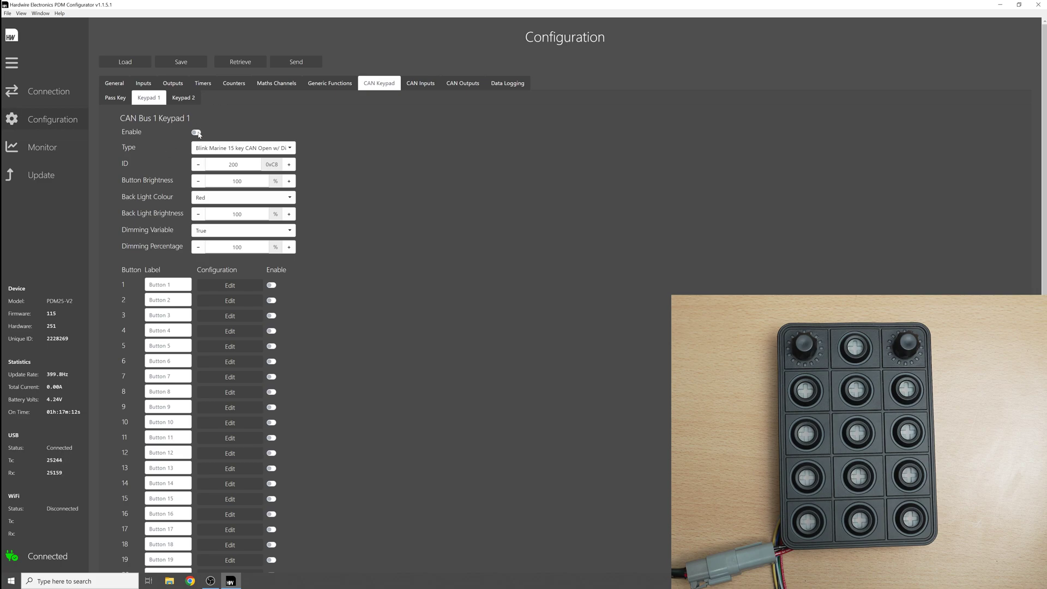
{"action": "left_click", "coordinate": [268, 150]}
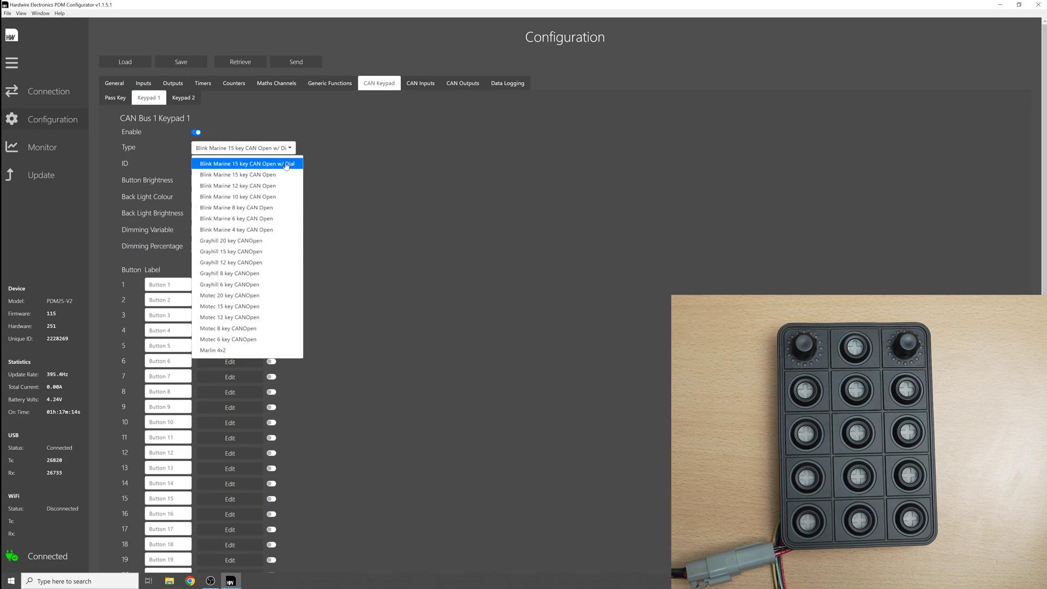
{"action": "left_click", "coordinate": [251, 165]}
{"action": "double_click", "coordinate": [233, 164]}
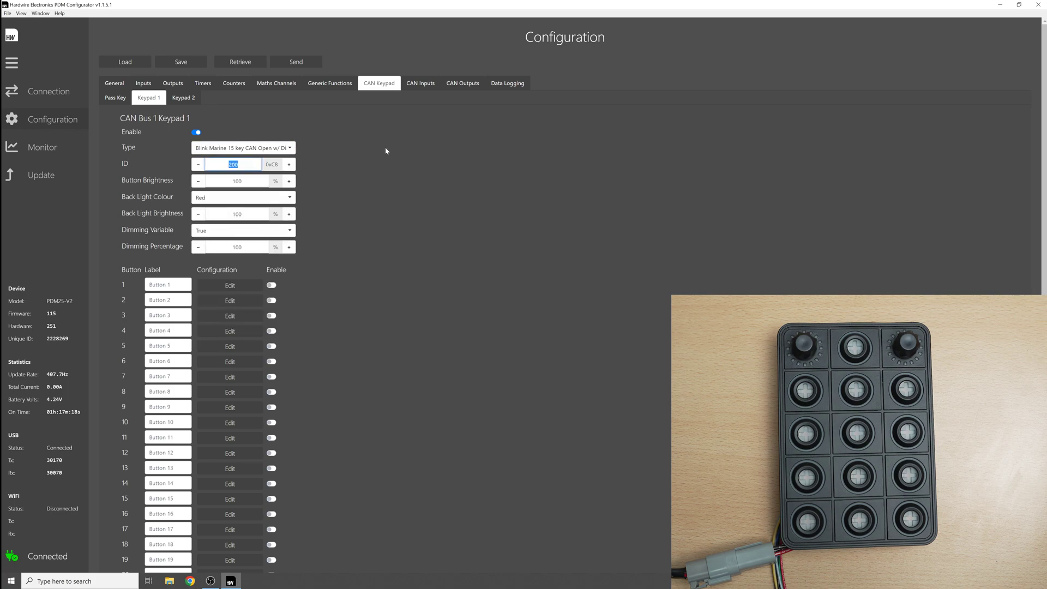
{"action": "type", "text": "21"}
{"action": "key", "text": "Return"}
{"action": "left_click", "coordinate": [232, 200]}
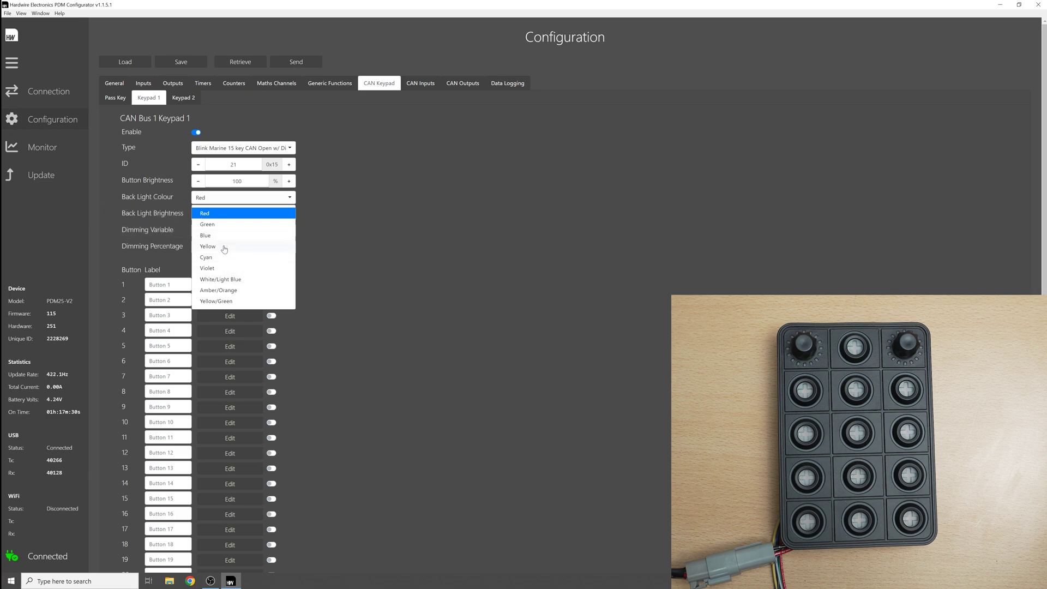
{"action": "left_click", "coordinate": [229, 281]}
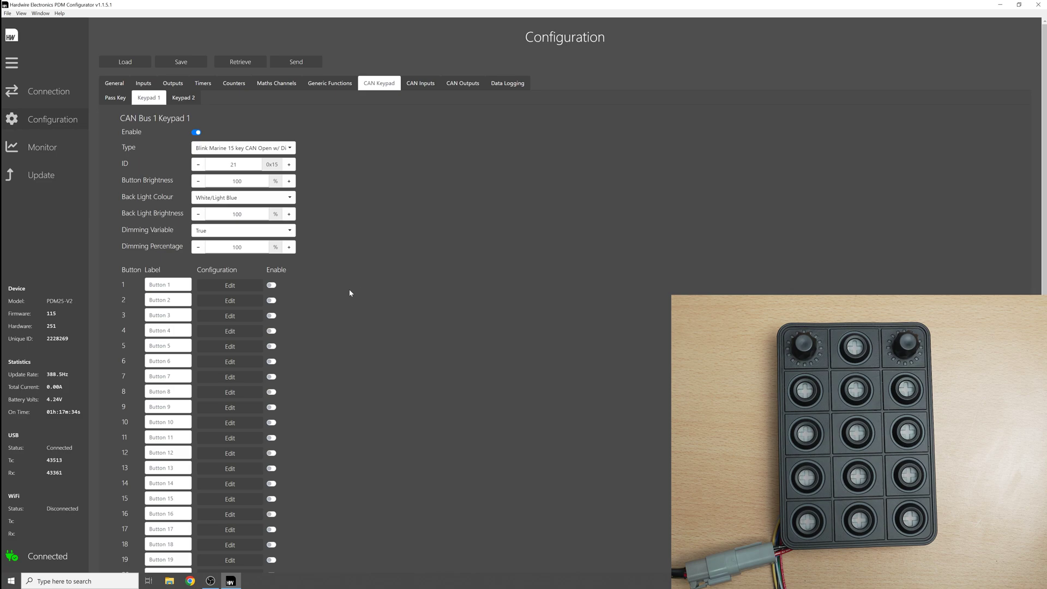
Label Button 1 'Dial_1' and Button 11 'Dial_2', then open Button 1's settings.
{"action": "mouse_move", "coordinate": [298, 276]}
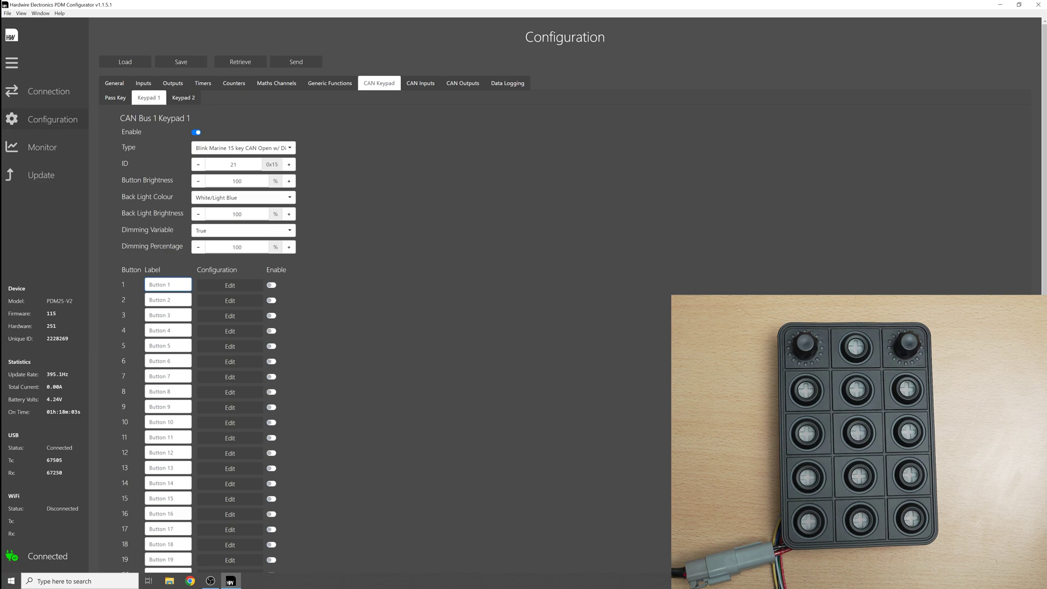
{"action": "type", "text": "D"}
{"action": "type", "text": "D"}
{"action": "key", "text": "Tab"}
{"action": "left_click", "coordinate": [230, 286]}
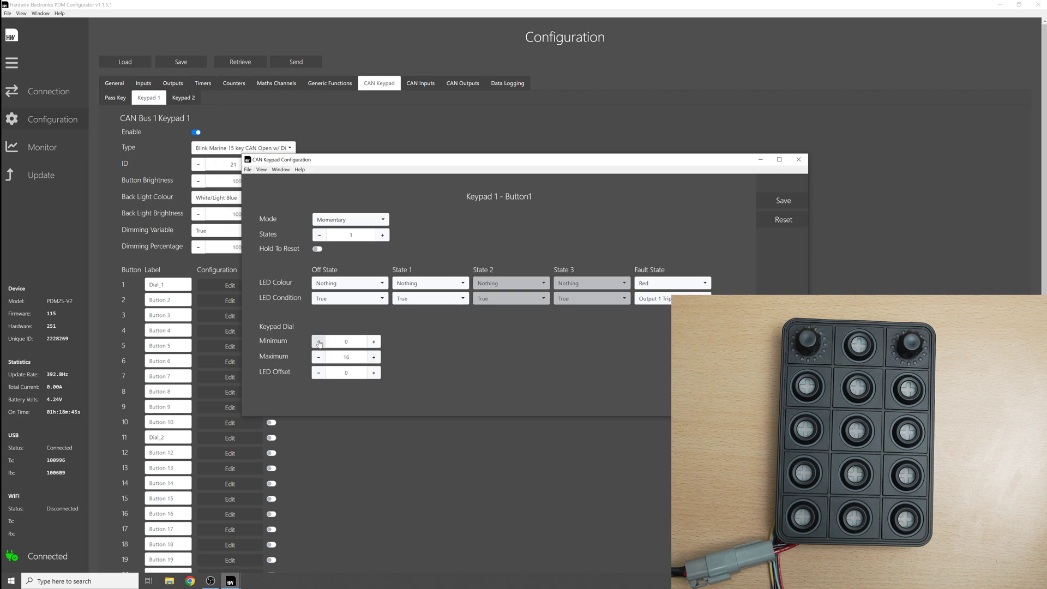
Leave Button 1's dial minimum unchanged and save its dial settings.
{"action": "double_click", "coordinate": [346, 342]}
{"action": "left_click", "coordinate": [378, 349]}
{"action": "mouse_move", "coordinate": [299, 374]}
{"action": "left_click", "coordinate": [789, 203]}
{"action": "left_click", "coordinate": [770, 203]}
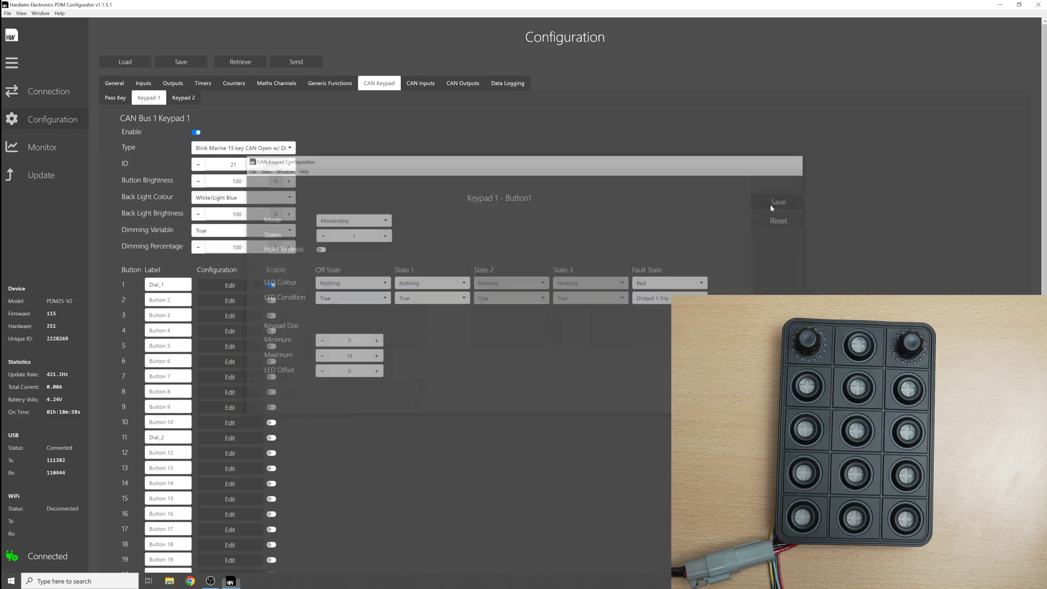
Send the configuration to the PDM, dismiss the confirmation, and switch to the live monitor.
{"action": "left_click", "coordinate": [282, 65]}
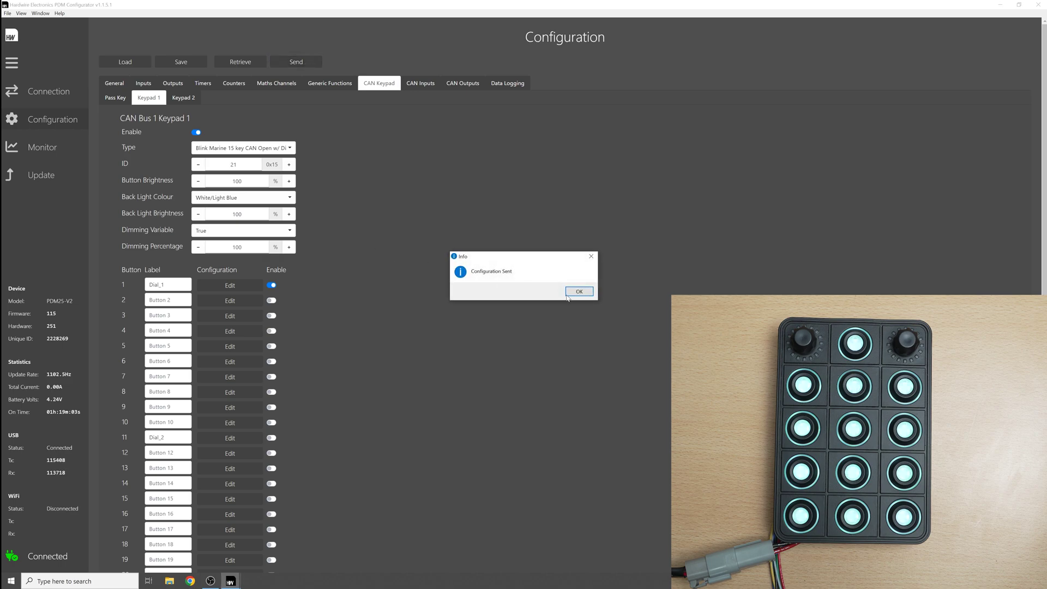
{"action": "left_click", "coordinate": [568, 294]}
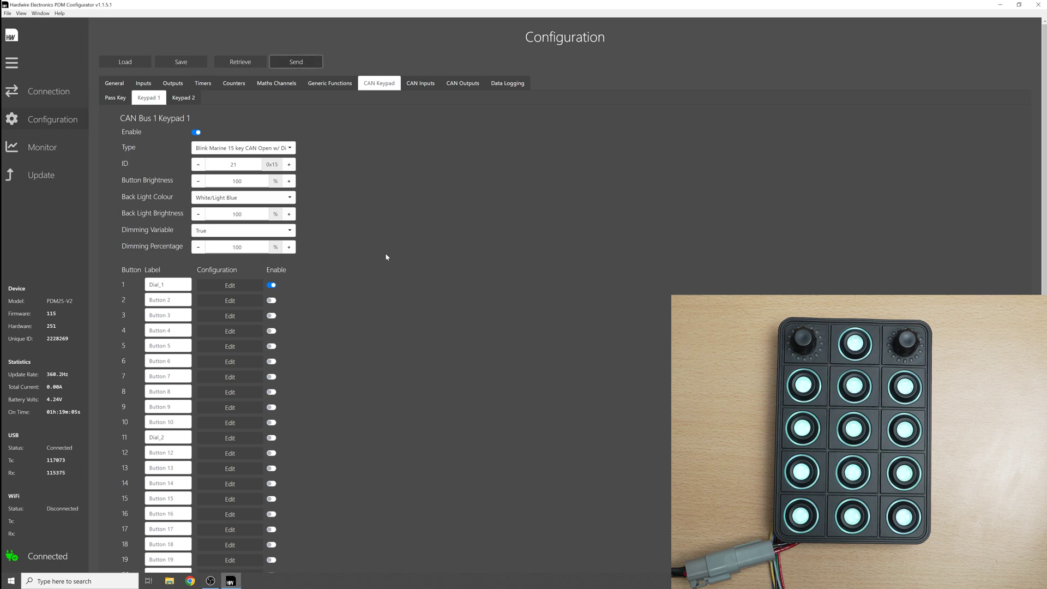
{"action": "left_click", "coordinate": [49, 147]}
{"action": "left_click", "coordinate": [53, 119]}
{"action": "left_click", "coordinate": [44, 148]}
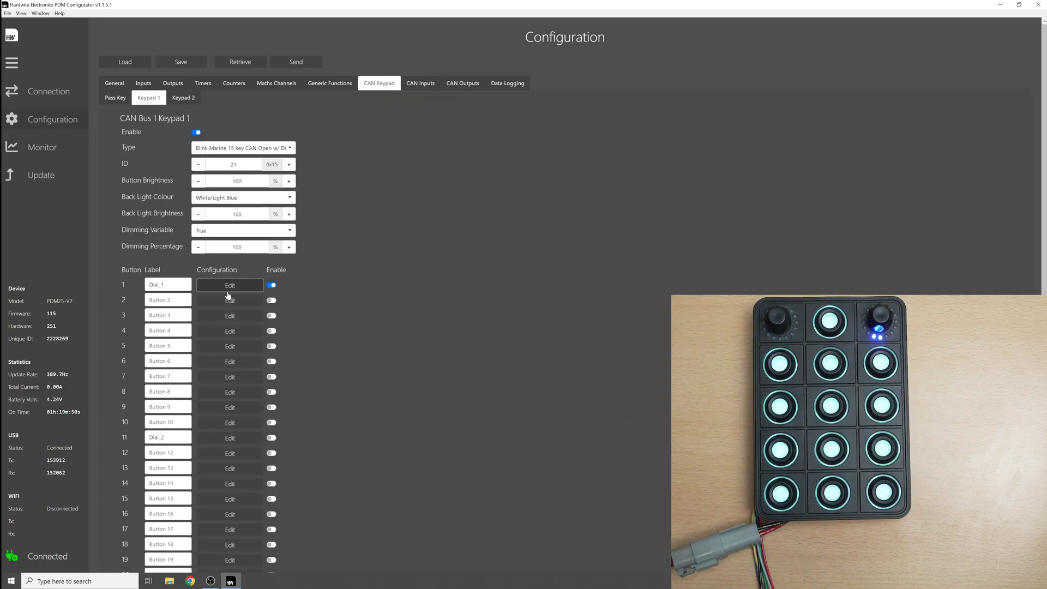
Change Button 1's dial range to minimum 4 with a lower maximum toward 12, and save.
{"action": "left_click", "coordinate": [230, 285]}
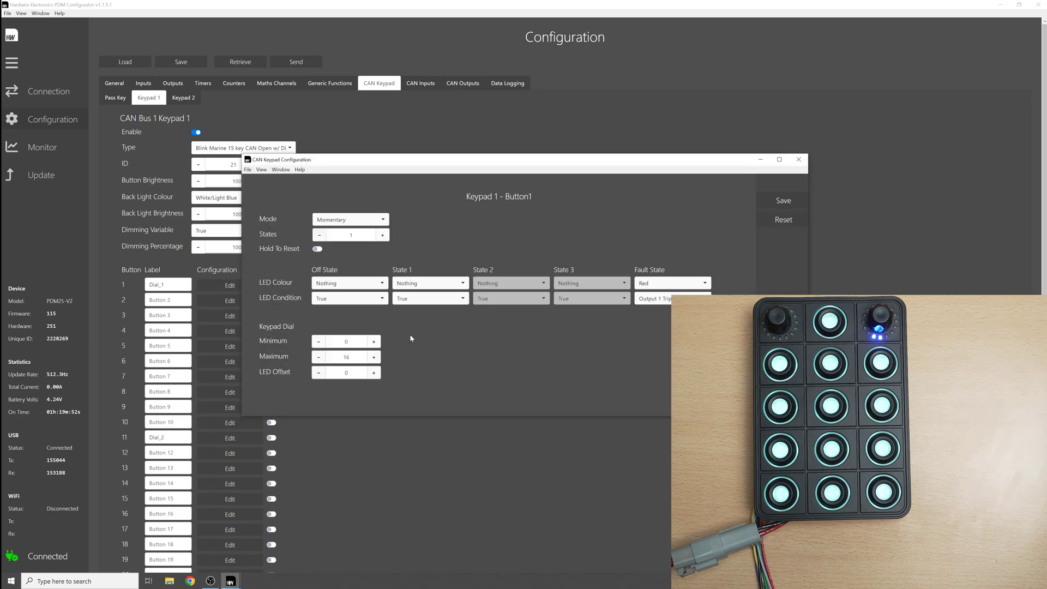
{"action": "left_click", "coordinate": [373, 341]}
{"action": "left_click", "coordinate": [373, 342]}
{"action": "left_click", "coordinate": [317, 357]}
{"action": "left_click", "coordinate": [318, 357]}
{"action": "left_click", "coordinate": [318, 357]}
{"action": "left_click", "coordinate": [318, 357]}
{"action": "left_click", "coordinate": [778, 209]}
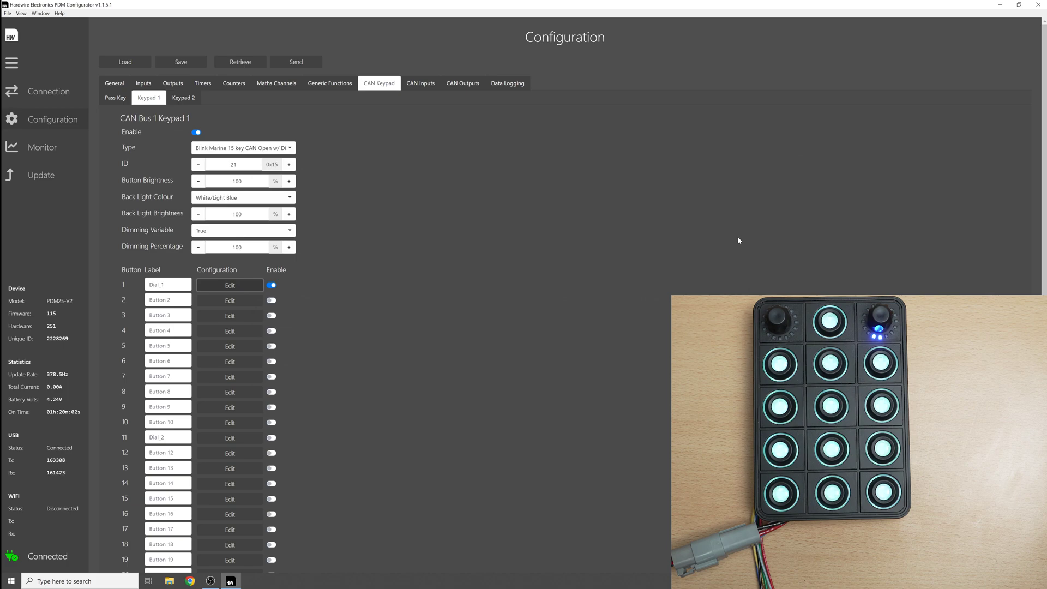
Send the updated configuration to the PDM and view the keypads' live status.
{"action": "left_click", "coordinate": [296, 62]}
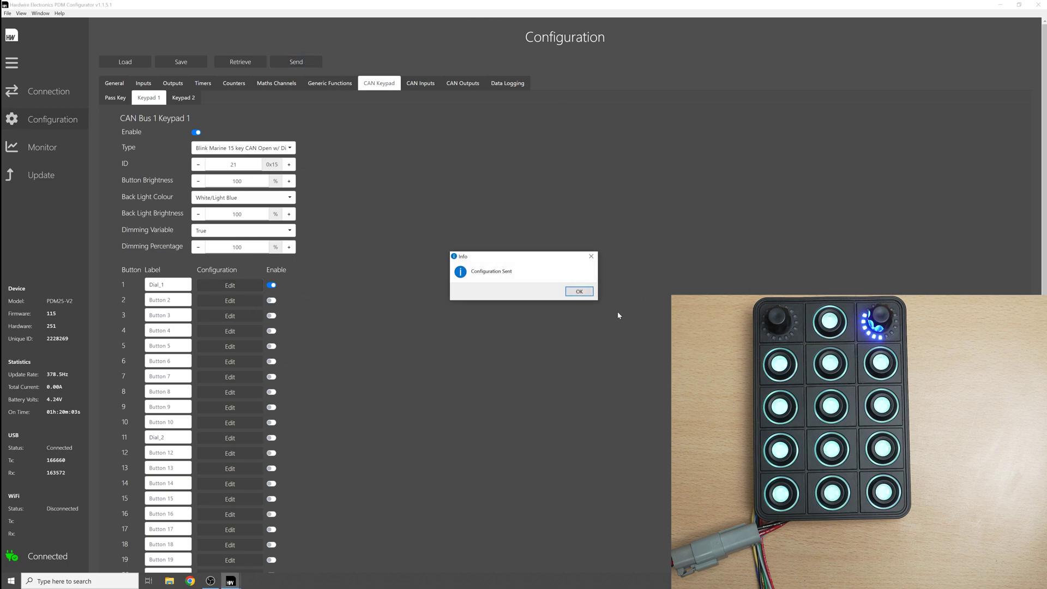
{"action": "left_click", "coordinate": [570, 294]}
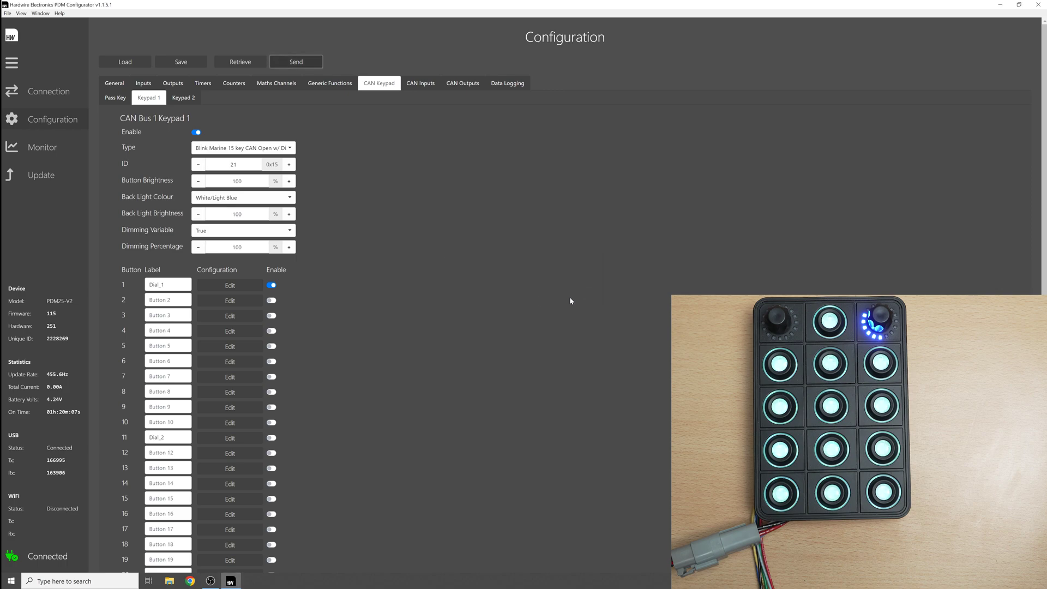
{"action": "left_click", "coordinate": [42, 147]}
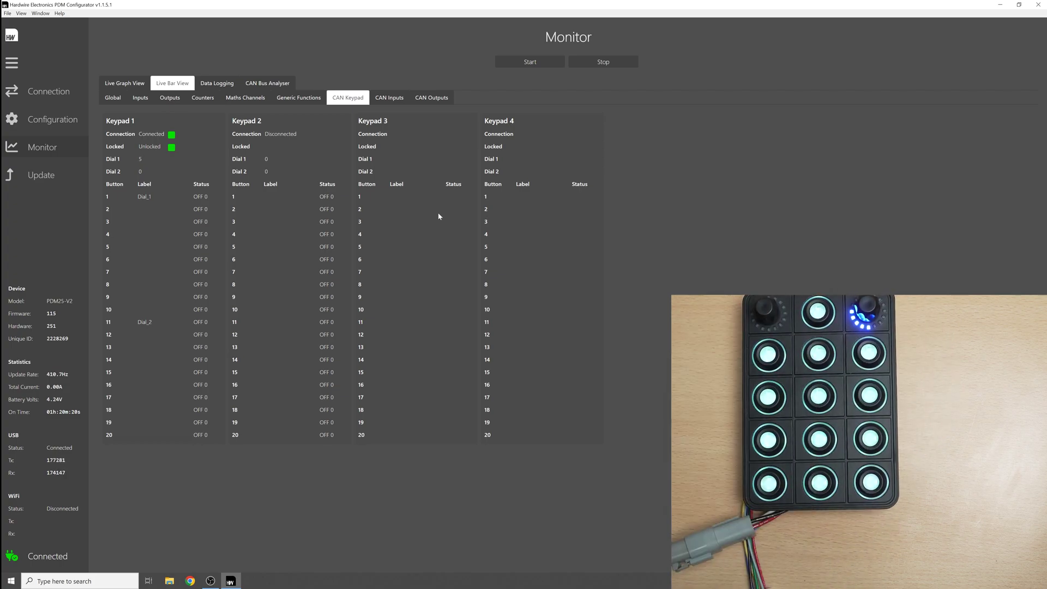
Set Button 1's dial minimum to 0, raise the maximum, increase LED offset by one, and save.
{"action": "left_click", "coordinate": [58, 120]}
{"action": "left_click", "coordinate": [229, 286]}
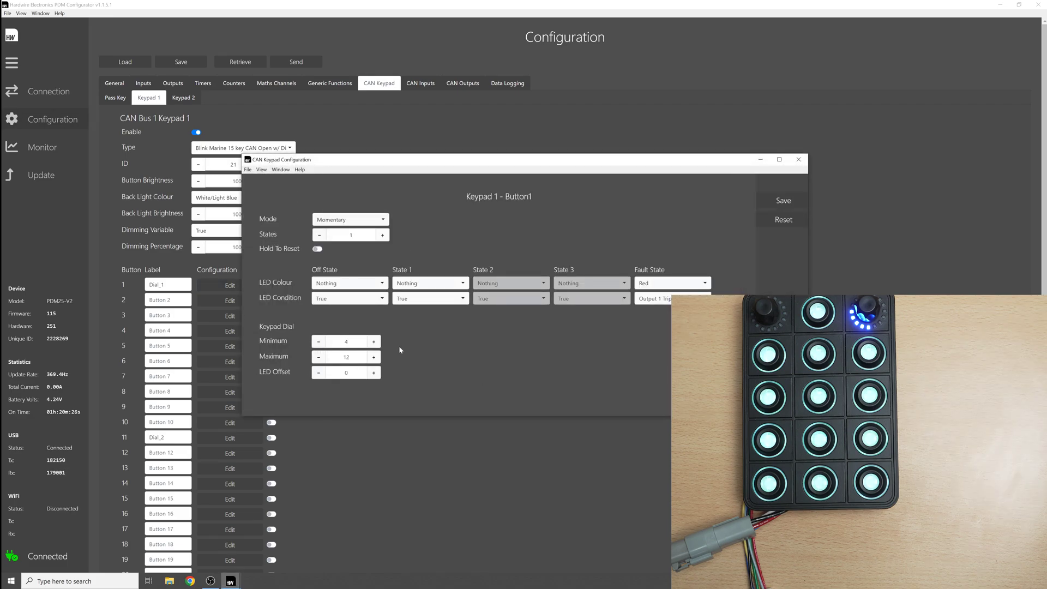
{"action": "left_click", "coordinate": [319, 341]}
{"action": "left_click", "coordinate": [319, 342]}
{"action": "left_click", "coordinate": [318, 341]}
{"action": "left_click", "coordinate": [319, 341]}
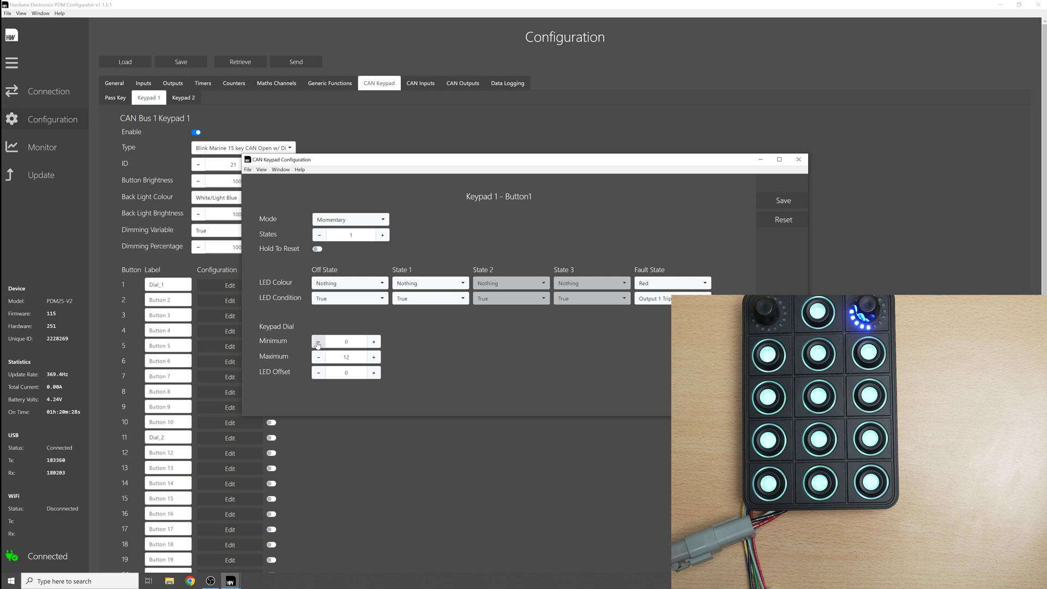
{"action": "left_click", "coordinate": [374, 358]}
{"action": "left_click", "coordinate": [374, 373]}
{"action": "left_click", "coordinate": [777, 201]}
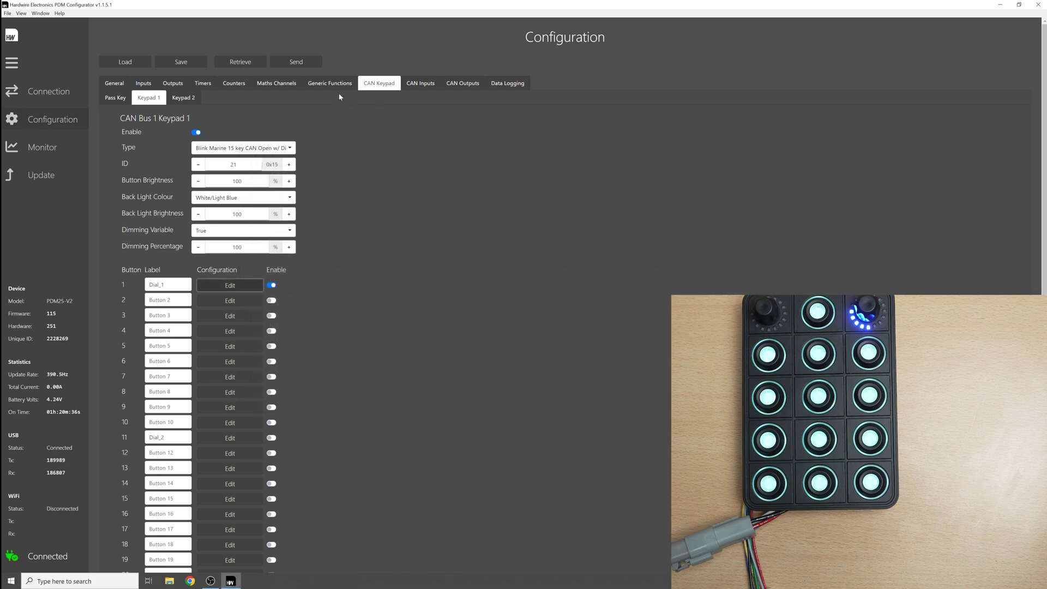
Send the configuration to the PDM and return to the live keypad monitor.
{"action": "left_click", "coordinate": [280, 61]}
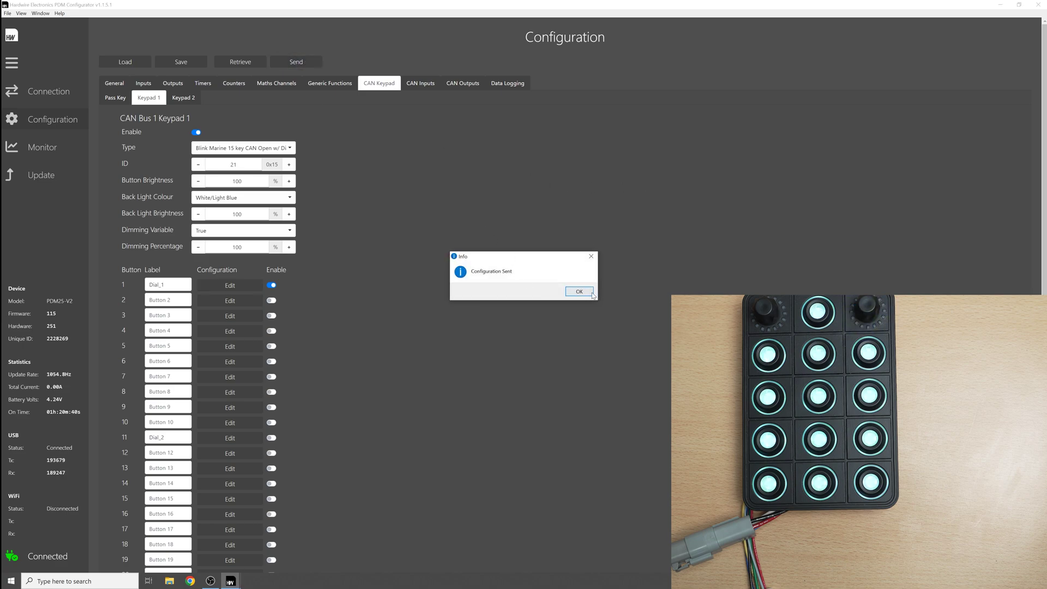
{"action": "left_click", "coordinate": [581, 294]}
{"action": "left_click", "coordinate": [42, 147]}
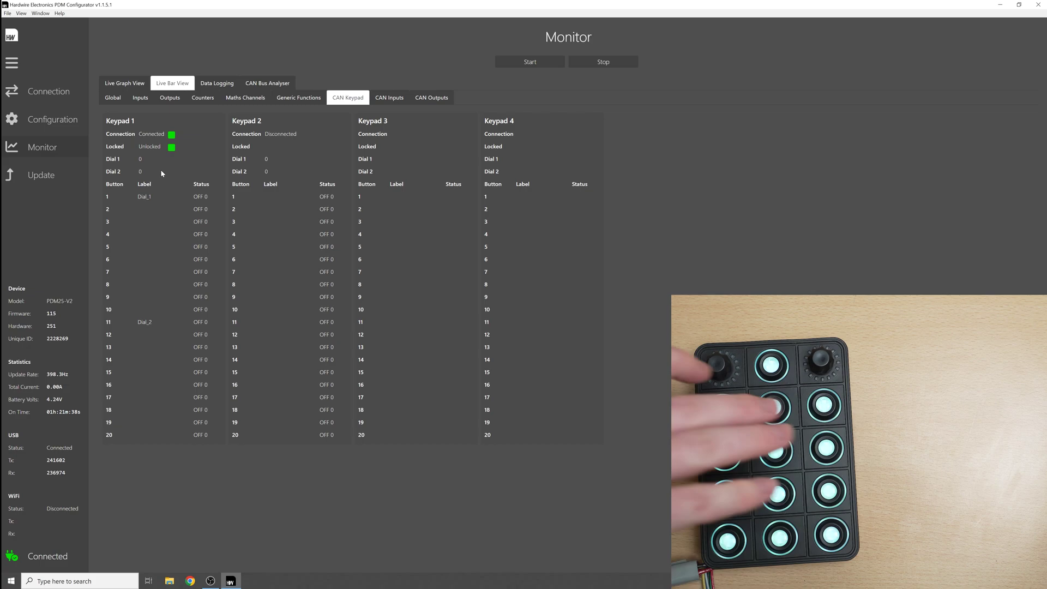
Go back to Keypad 1's configuration settings.
{"action": "left_click", "coordinate": [46, 120]}
Close Button 1 unchanged and make Button 2 a 3-state button with Hold To Reset on.
{"action": "left_click", "coordinate": [239, 289]}
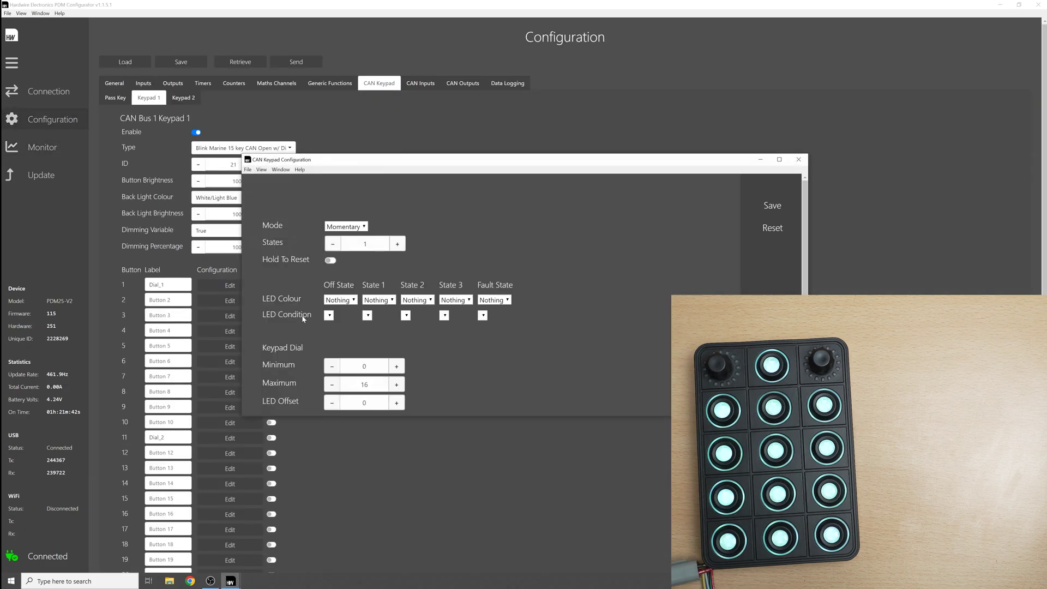
{"action": "left_click", "coordinate": [781, 204]}
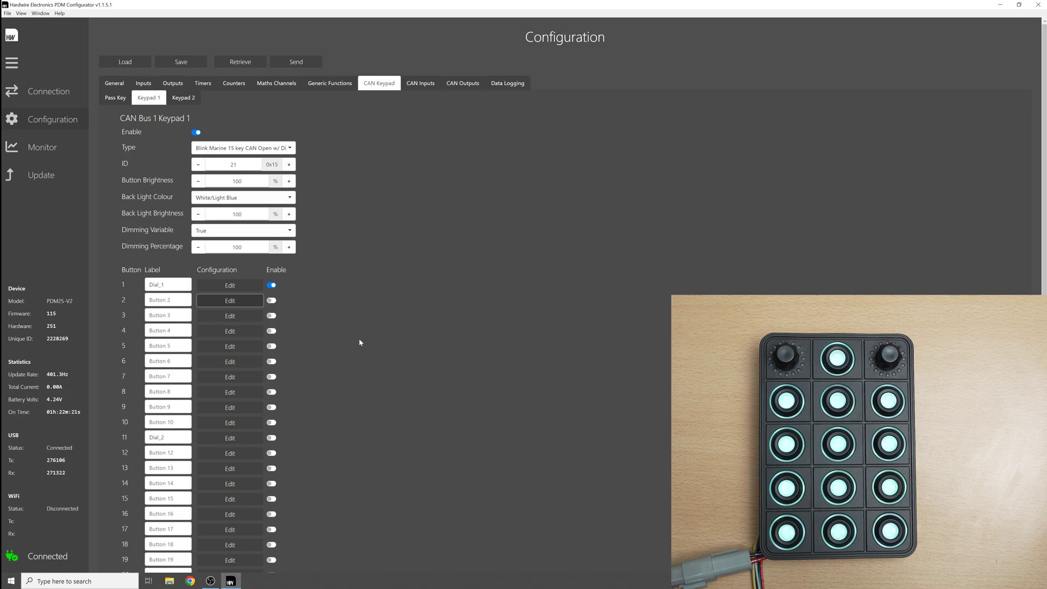
{"action": "left_click", "coordinate": [229, 301]}
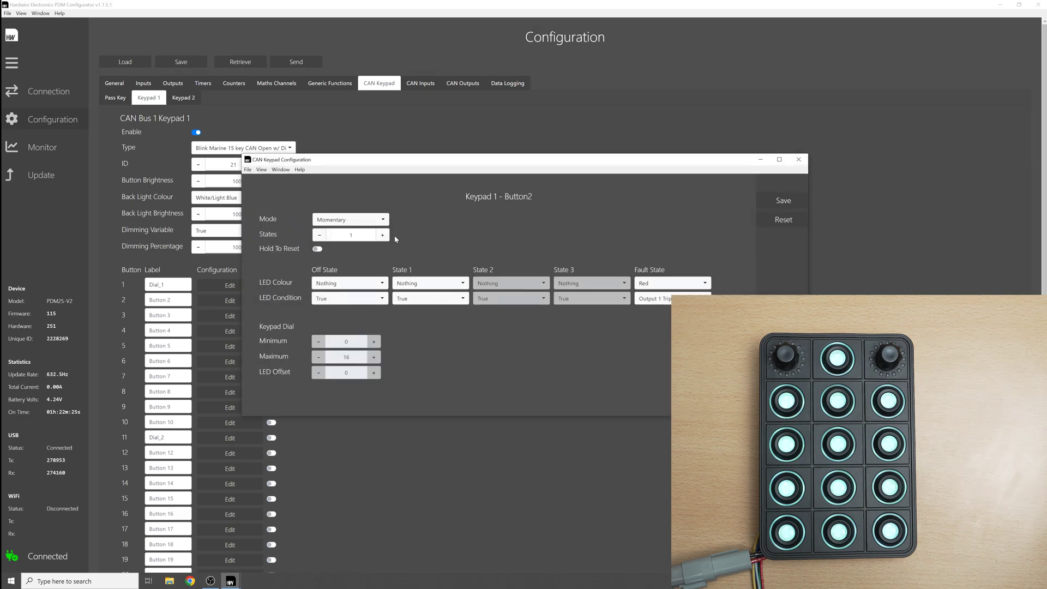
{"action": "left_click", "coordinate": [350, 220]}
{"action": "left_click", "coordinate": [357, 257]}
{"action": "left_click", "coordinate": [383, 235]}
{"action": "left_click", "coordinate": [383, 234]}
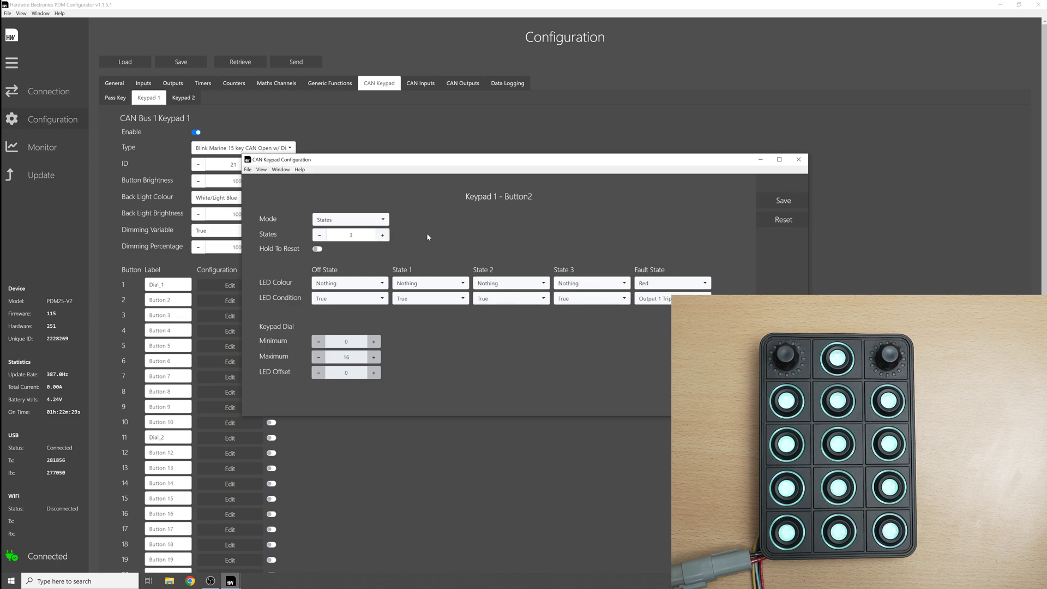
{"action": "left_click", "coordinate": [317, 248]}
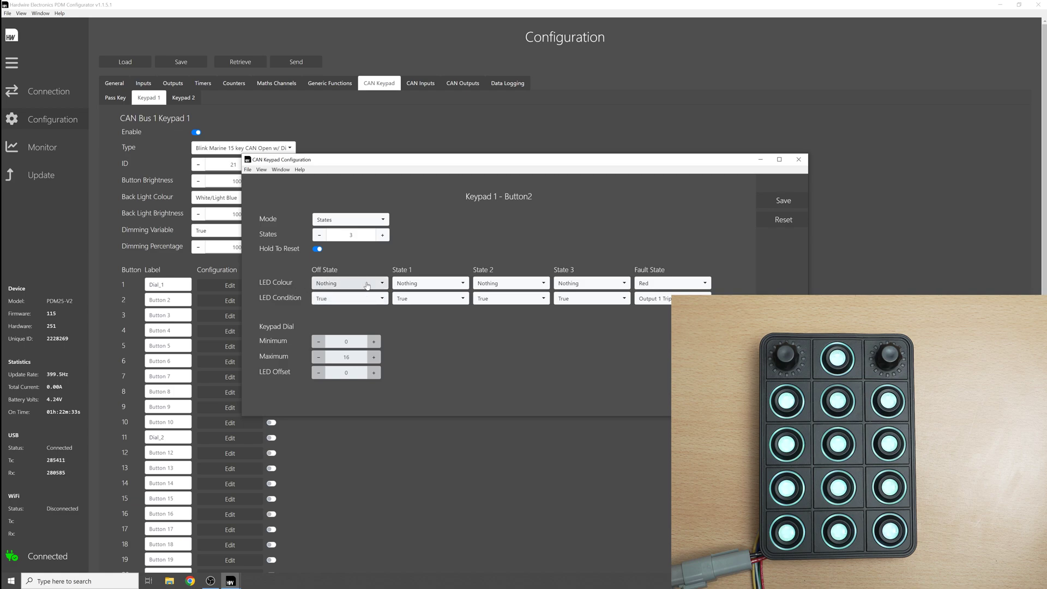
Set Button 2's state LED colours to Red, Green and Blue.
{"action": "left_click", "coordinate": [416, 283]}
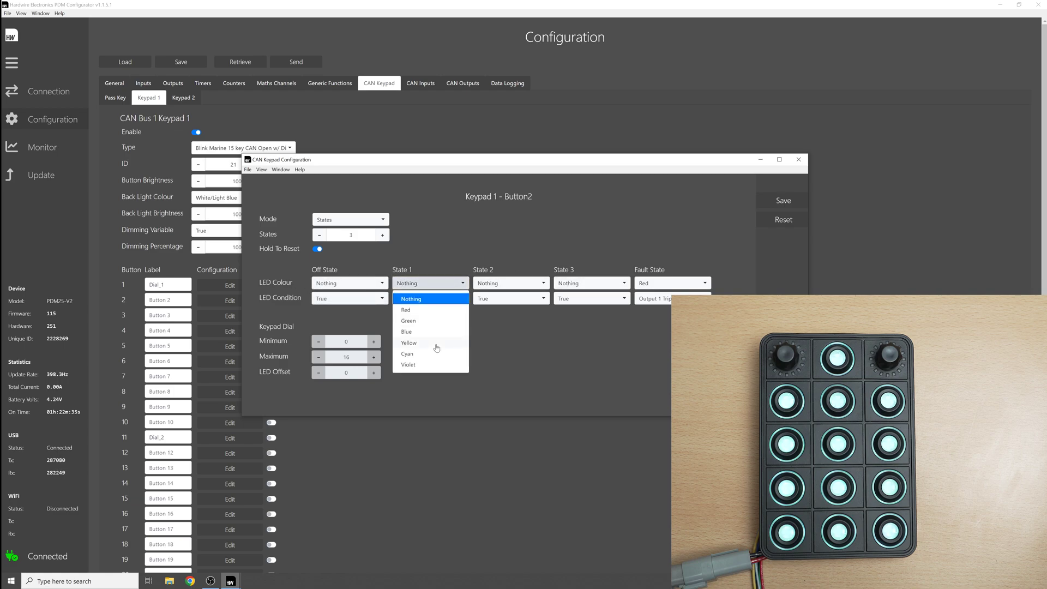
{"action": "left_click", "coordinate": [423, 310]}
{"action": "left_click", "coordinate": [509, 284]}
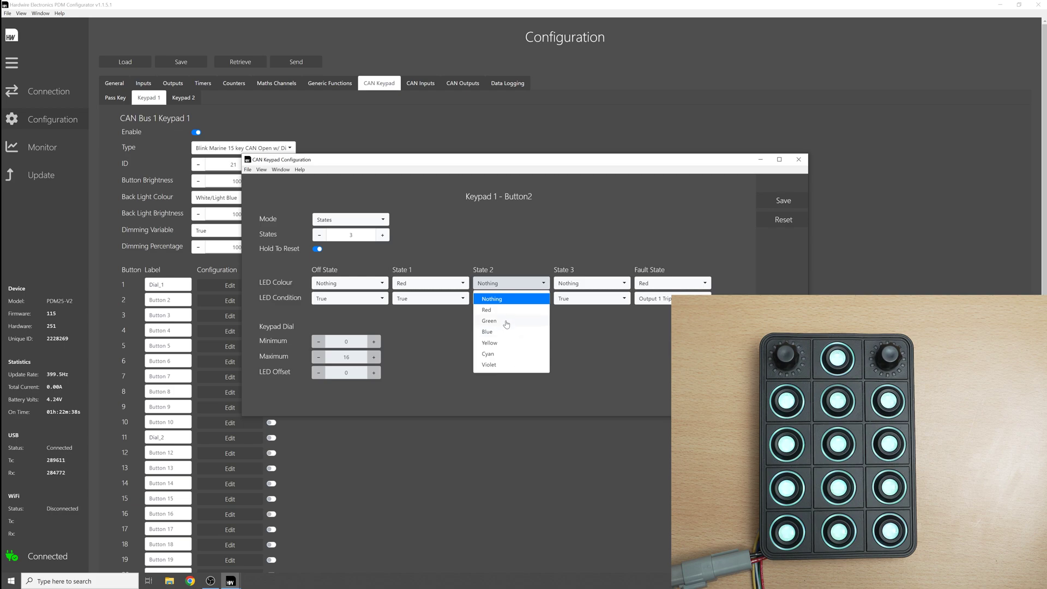
{"action": "left_click", "coordinate": [506, 324]}
{"action": "left_click", "coordinate": [593, 286]}
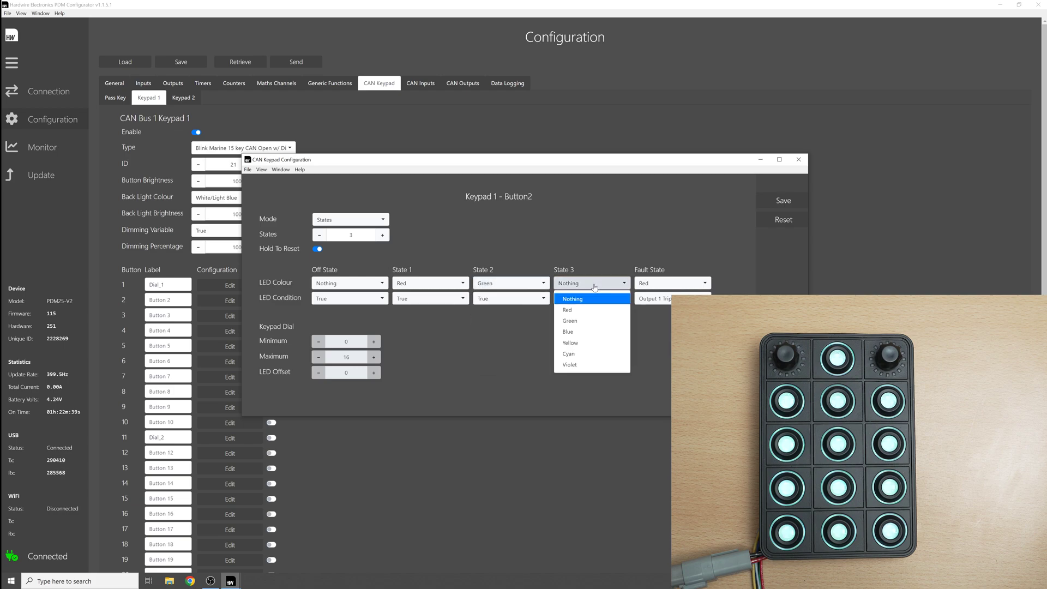
{"action": "left_click", "coordinate": [577, 332]}
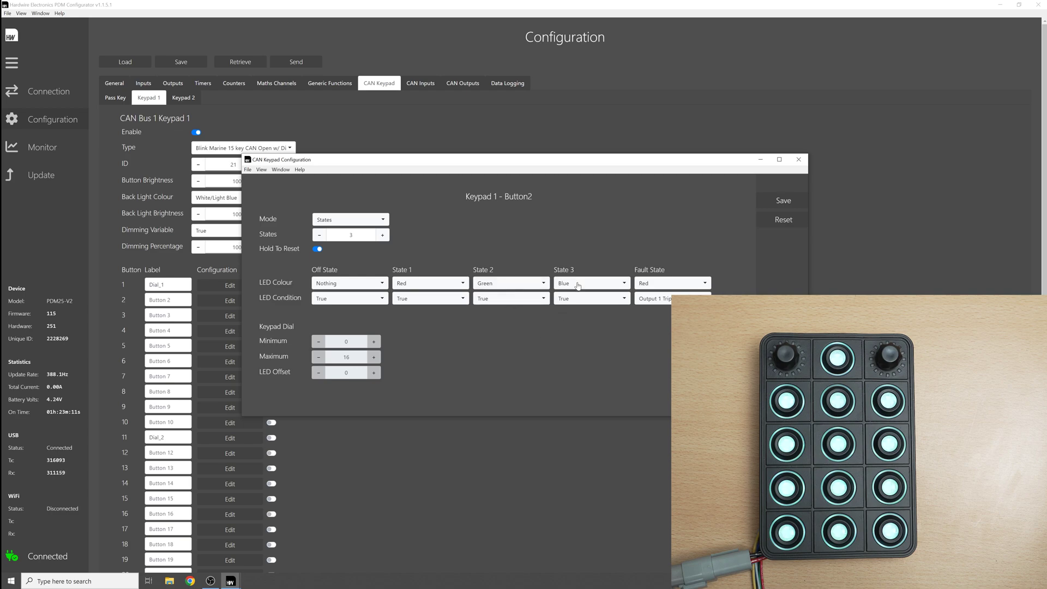
Save Button 2 and send the configuration to the PDM.
{"action": "left_click", "coordinate": [766, 201]}
{"action": "left_click", "coordinate": [286, 64]}
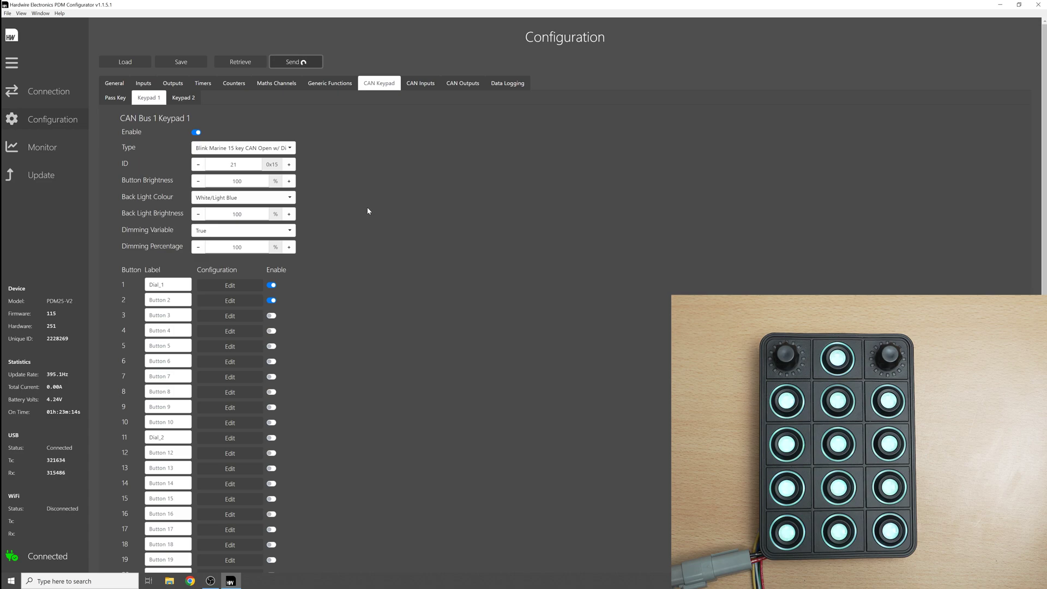
{"action": "left_click", "coordinate": [578, 293]}
{"action": "left_click", "coordinate": [52, 147]}
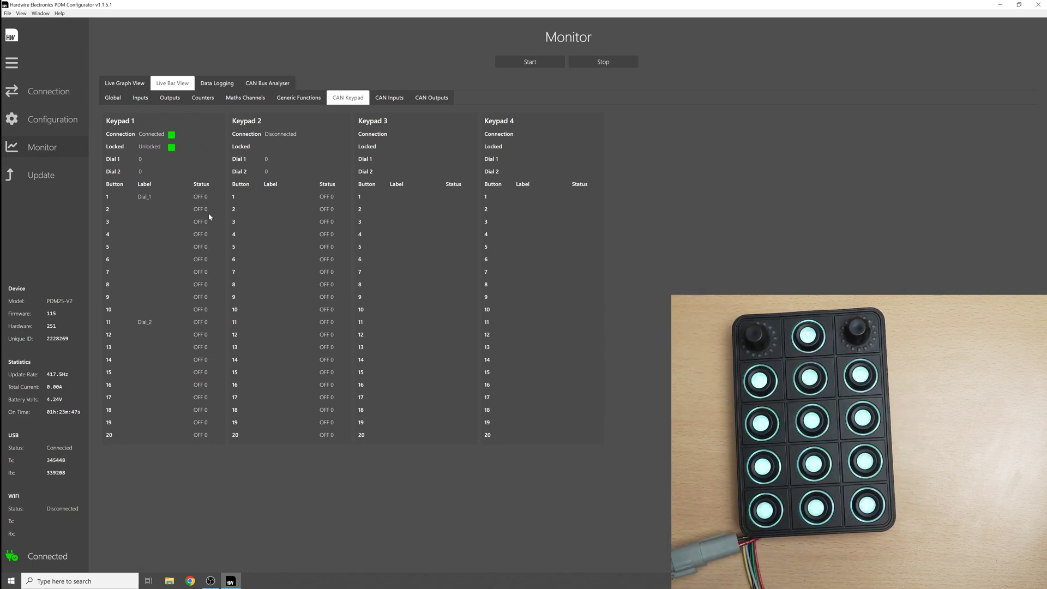
{"action": "left_click", "coordinate": [54, 120]}
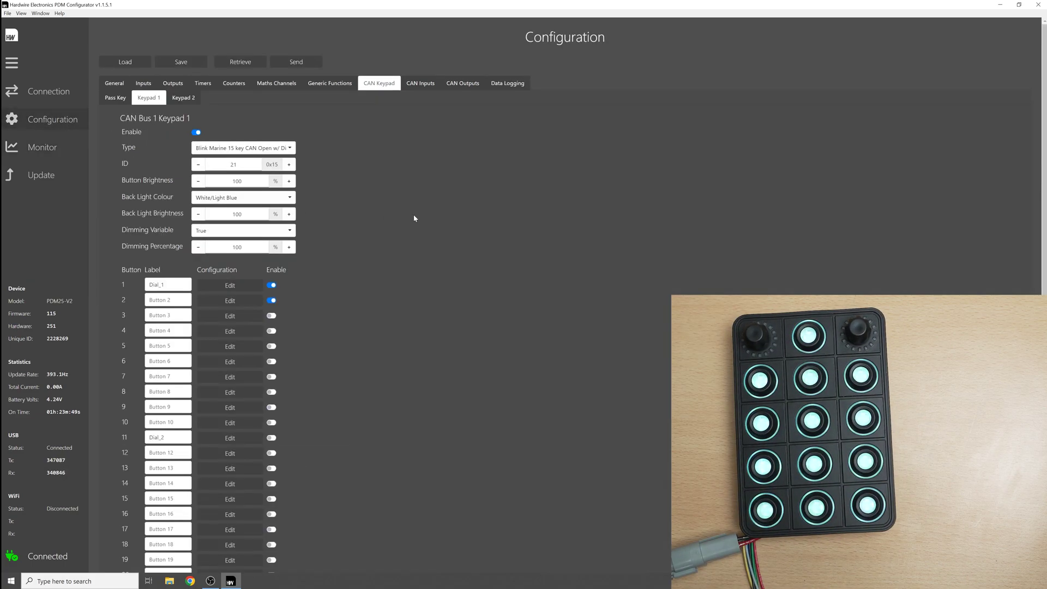